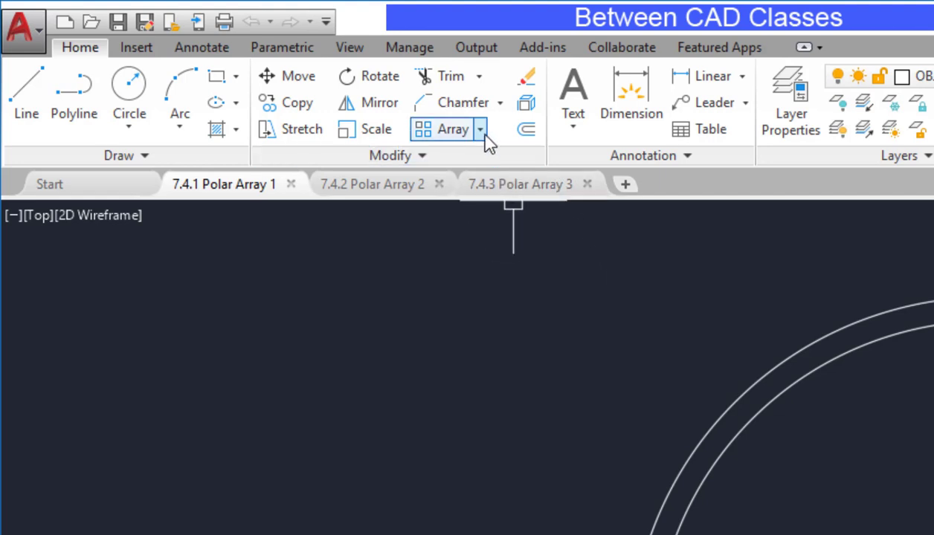
- Start a polar array of the hex nut centred on the hub, previewing six copies
{"action": "left_click", "coordinate": [480, 131]}
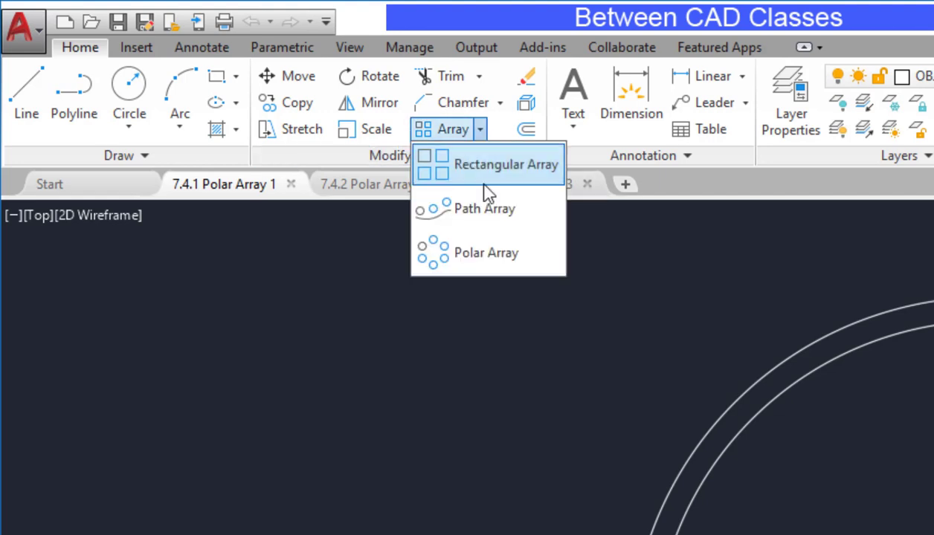
{"action": "left_click", "coordinate": [496, 251]}
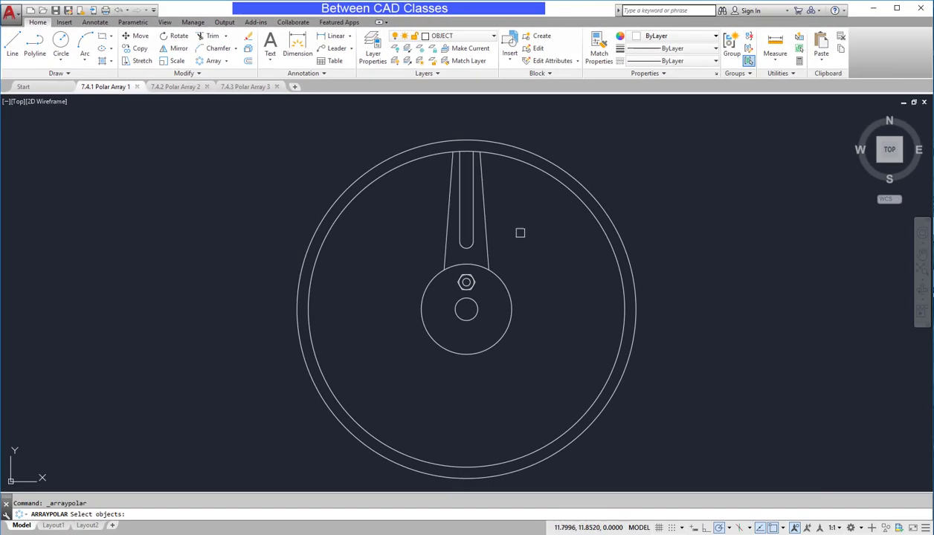
{"action": "scroll", "coordinate": [479, 290], "scroll_direction": "up", "scroll_amount": 2}
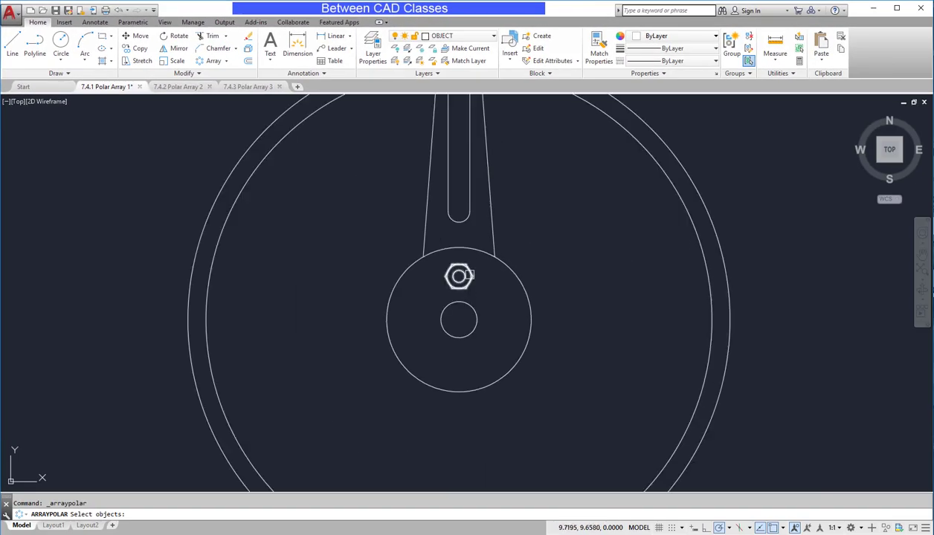
{"action": "left_click", "coordinate": [461, 270]}
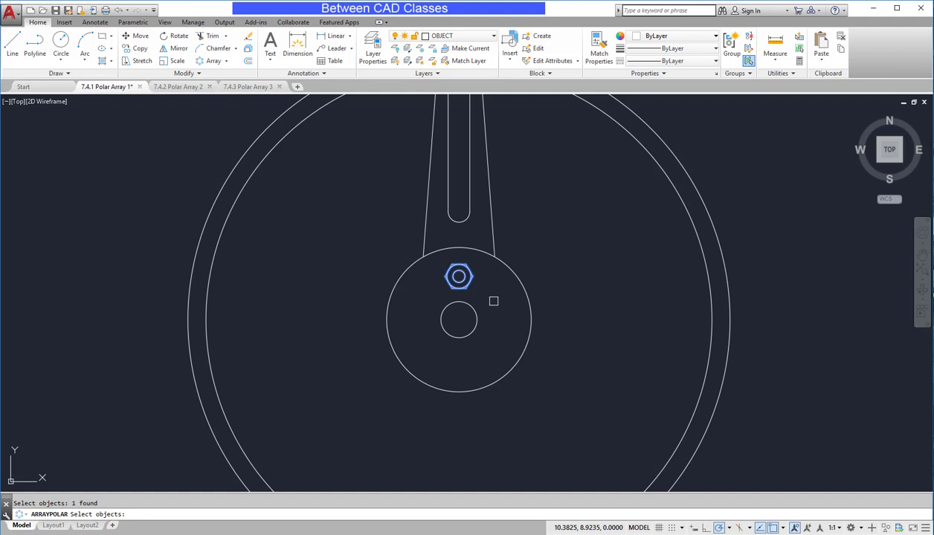
{"action": "key", "text": "Return"}
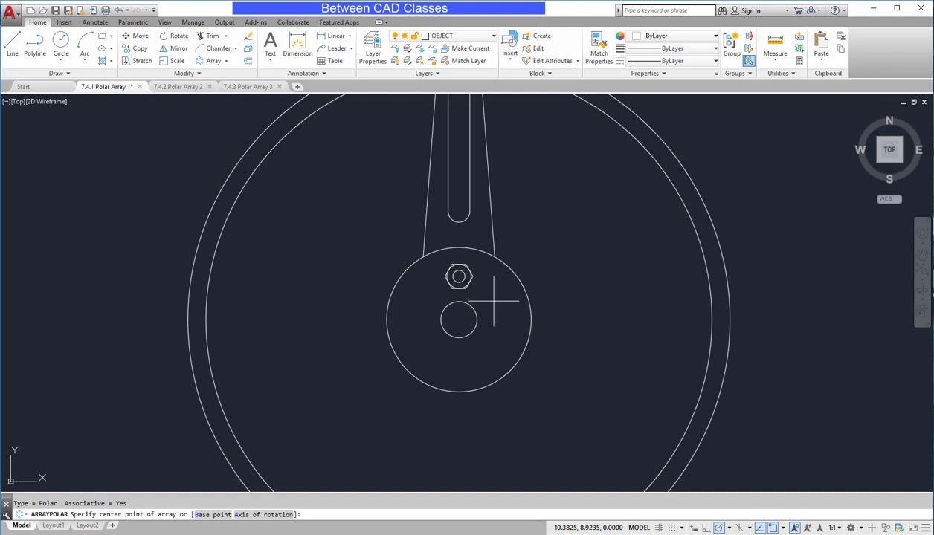
{"action": "left_click", "coordinate": [458, 320]}
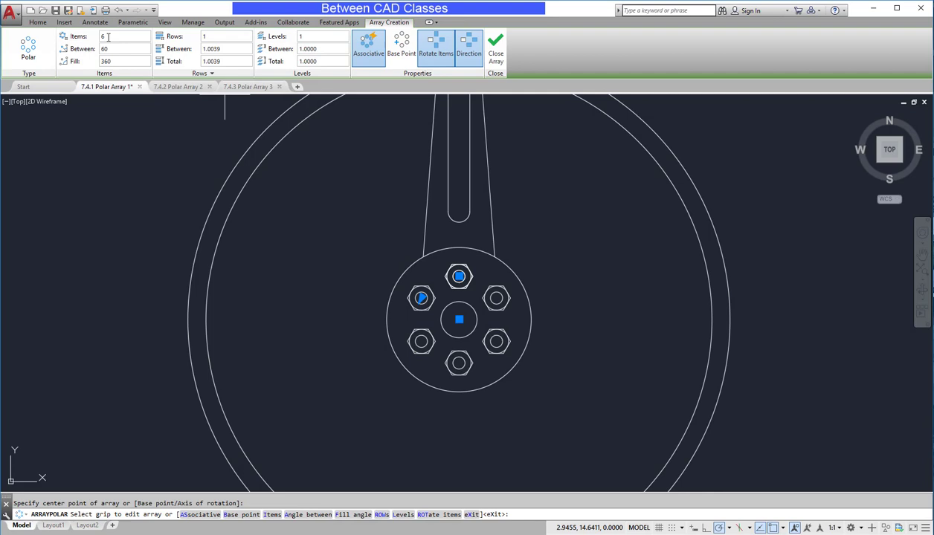
- Set the bolt array to 5 nuts with Rotate Items off, and finish it
{"action": "left_click", "coordinate": [107, 37]}
{"action": "key", "text": "BackSpace"}
{"action": "type", "text": "5"}
{"action": "key", "text": "Return"}
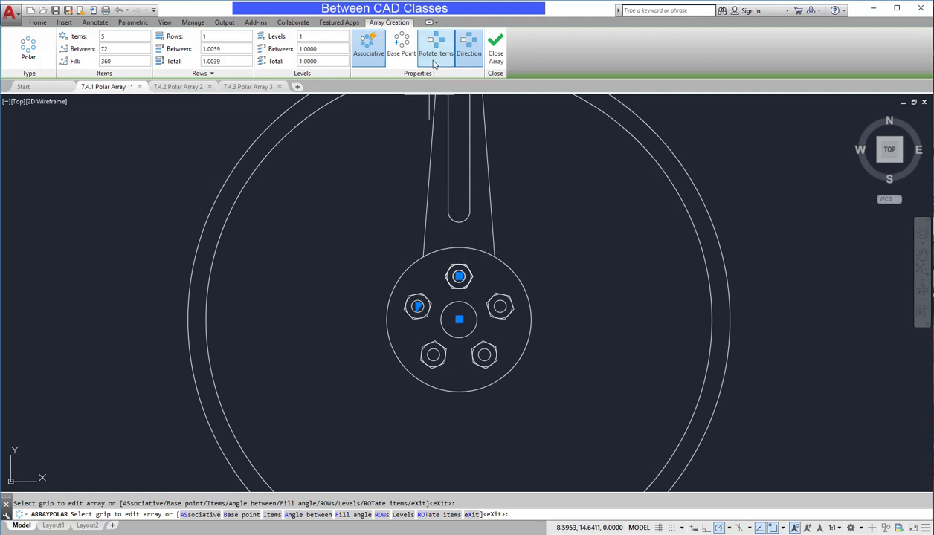
{"action": "left_click", "coordinate": [435, 62]}
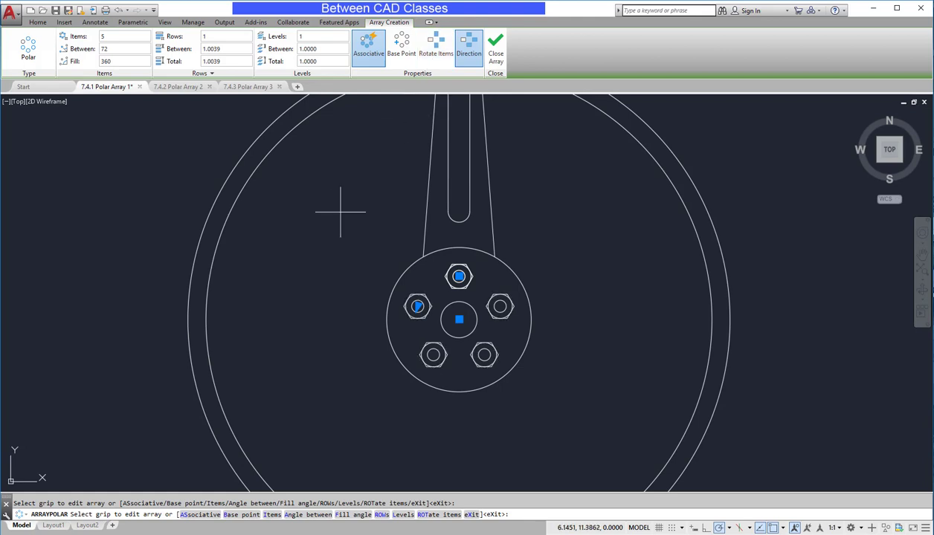
{"action": "key", "text": "Escape"}
{"action": "middle_click_drag", "start_coordinate": [553, 199], "coordinate": [550, 241]}
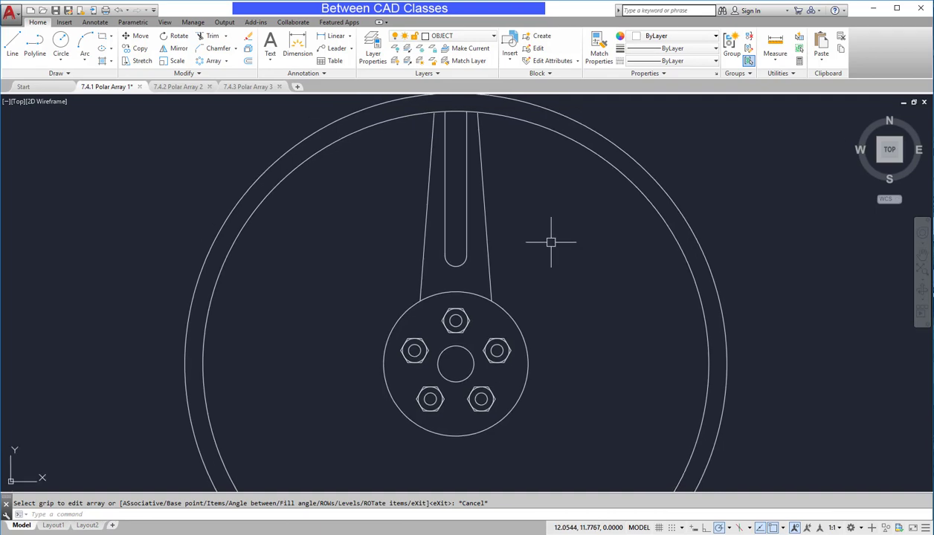
- Polar-array the crossing-selected spoke lines around the hub centre as 8 items
{"action": "left_click", "coordinate": [211, 60]}
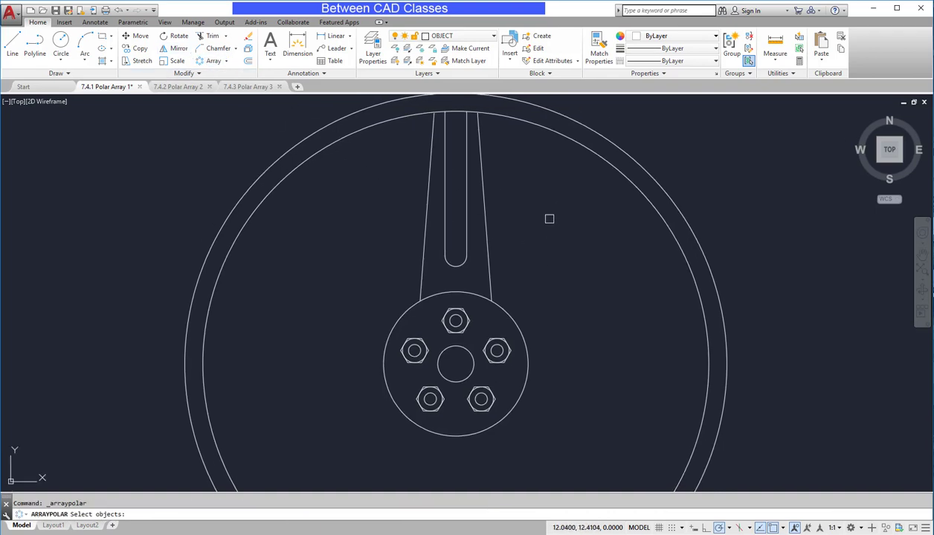
{"action": "left_click", "coordinate": [550, 218]}
{"action": "left_click", "coordinate": [401, 274]}
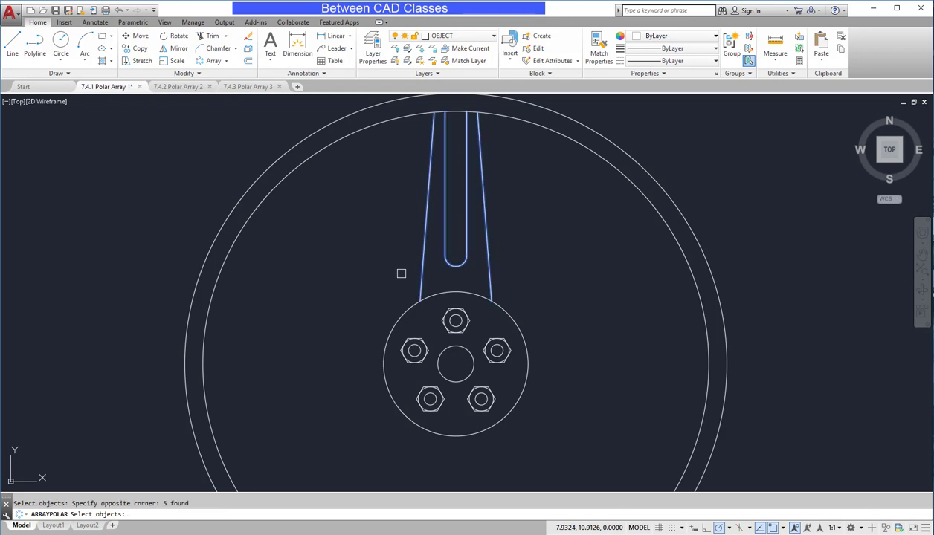
{"action": "key", "text": "Return"}
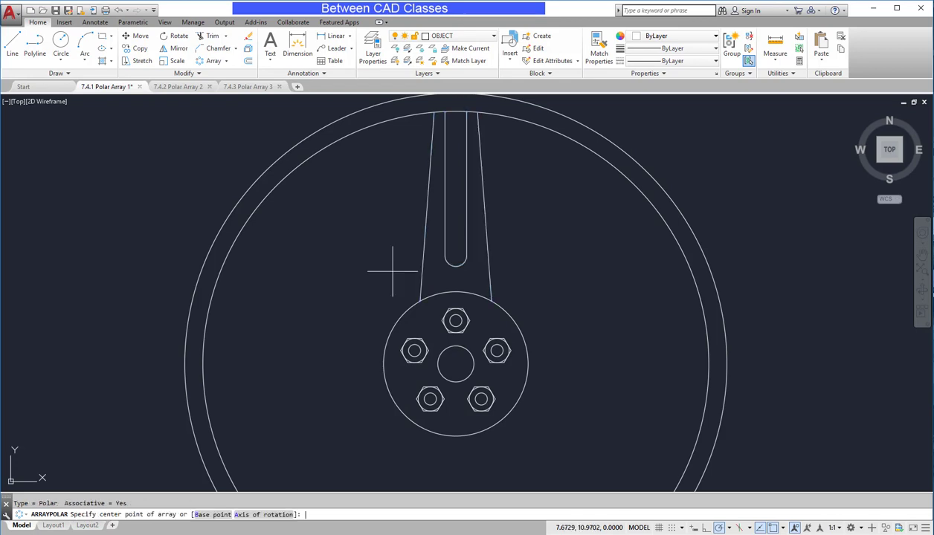
{"action": "left_click", "coordinate": [455, 363]}
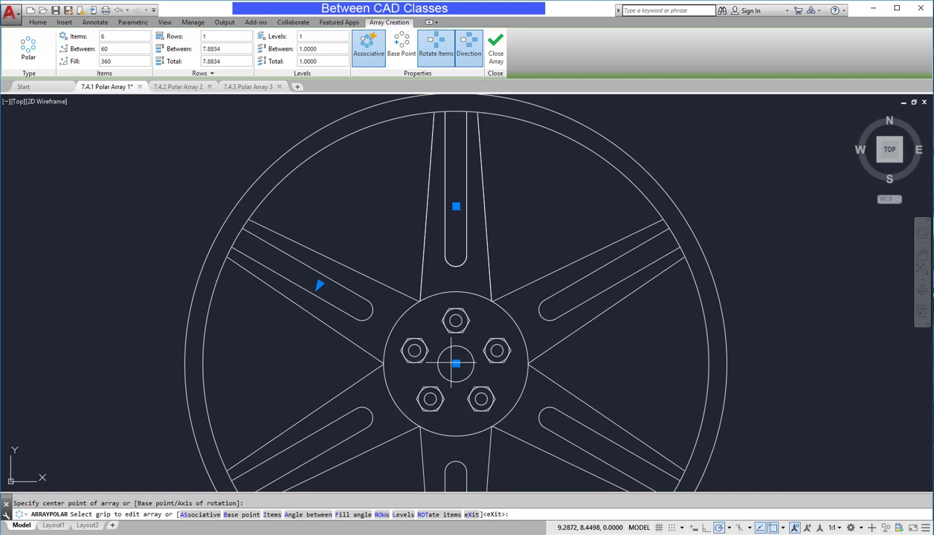
{"action": "left_click", "coordinate": [104, 37]}
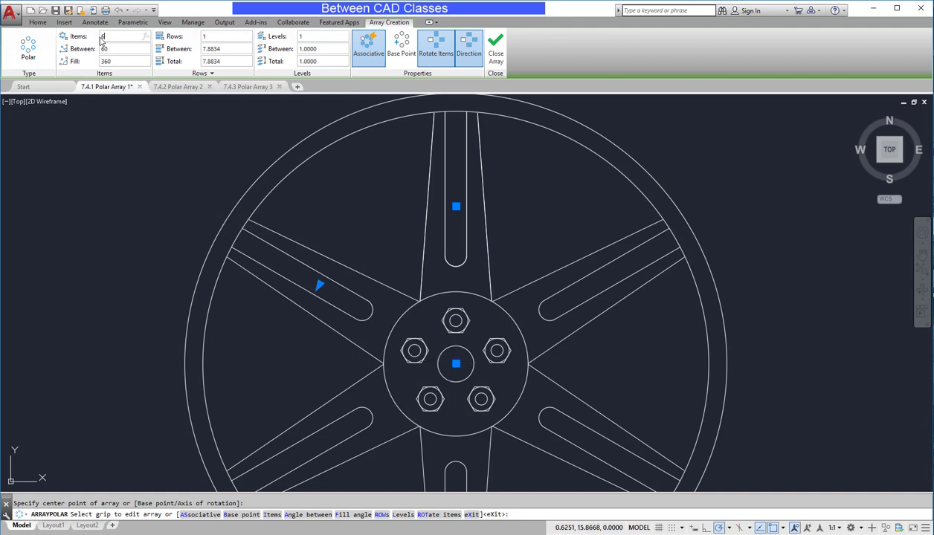
{"action": "type", "text": "8"}
{"action": "key", "text": "Return"}
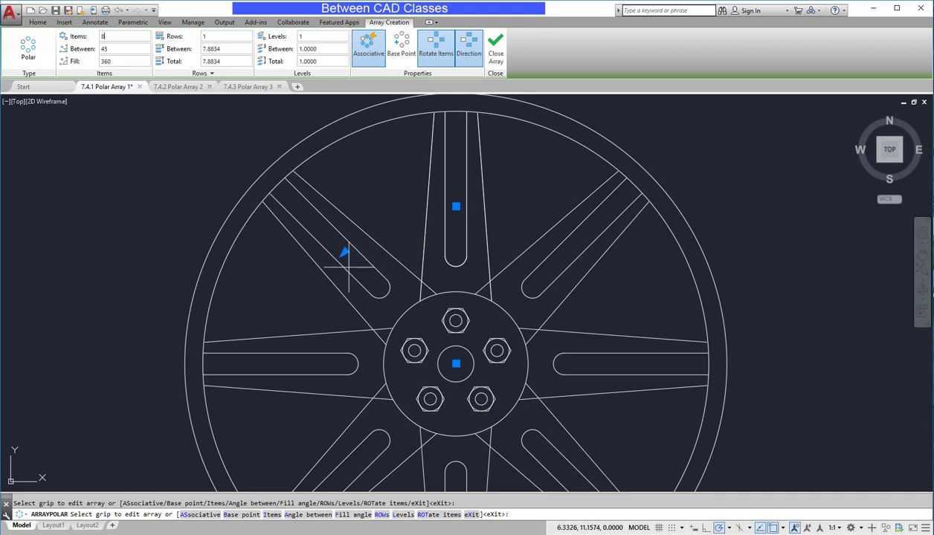
{"action": "middle_click_drag", "start_coordinate": [408, 298], "coordinate": [389, 285]}
{"action": "key", "text": "Escape"}
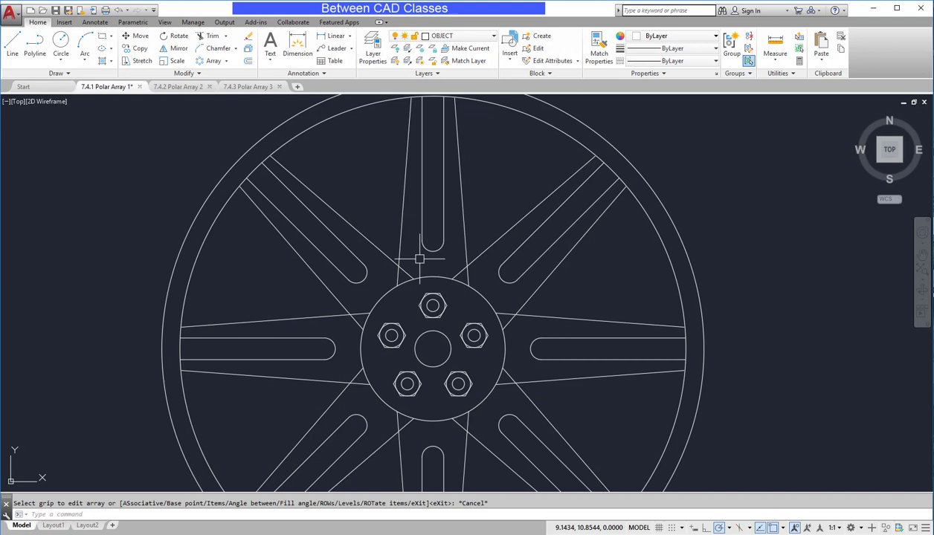
{"action": "left_click", "coordinate": [401, 242]}
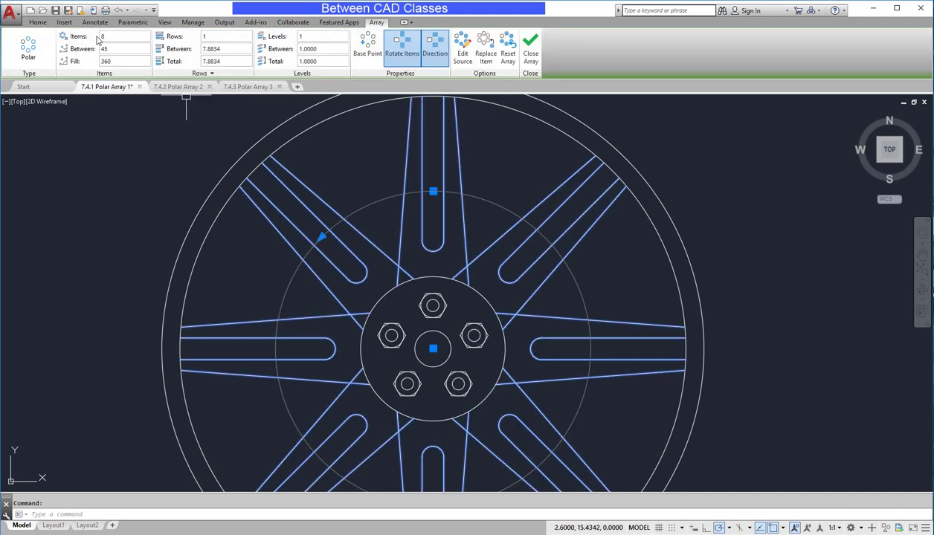
{"action": "left_click", "coordinate": [107, 37]}
{"action": "type", "text": "7"}
{"action": "key", "text": "Return"}
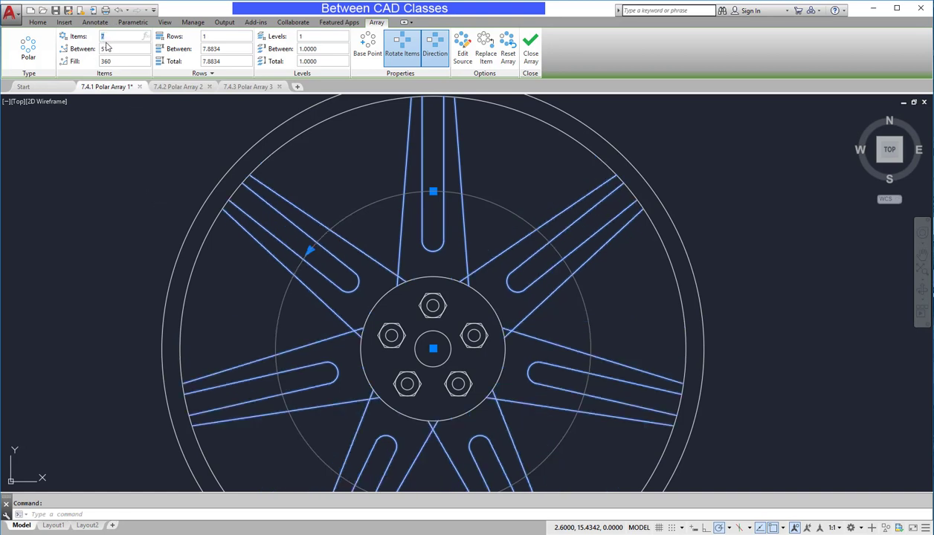
{"action": "type", "text": "8"}
{"action": "key", "text": "Return"}
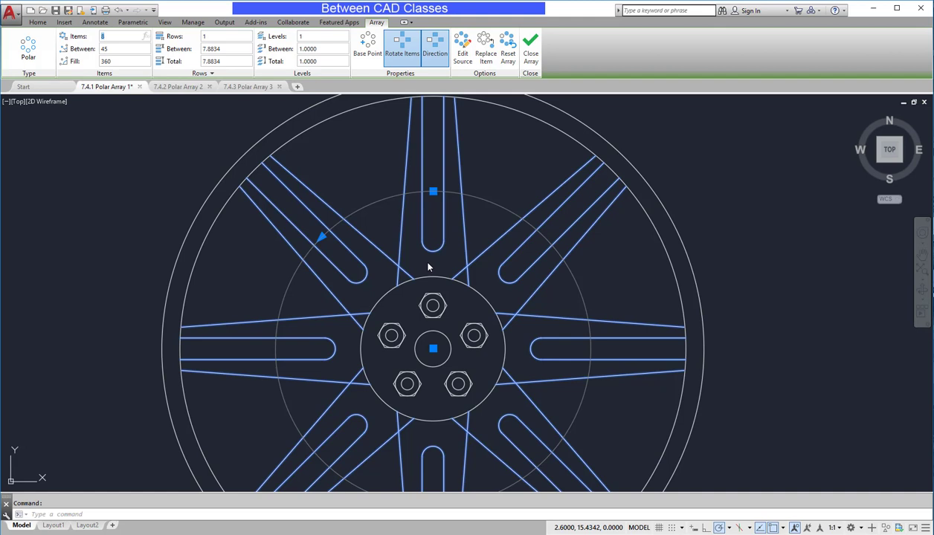
{"action": "key", "text": "Return"}
{"action": "key", "text": "Escape"}
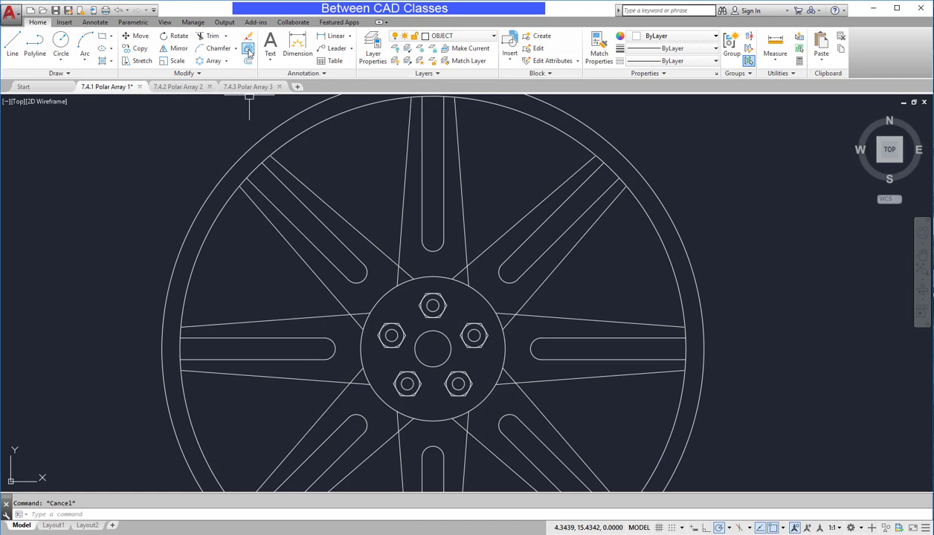
- Explode the spoke array into separate objects
{"action": "left_click", "coordinate": [247, 50]}
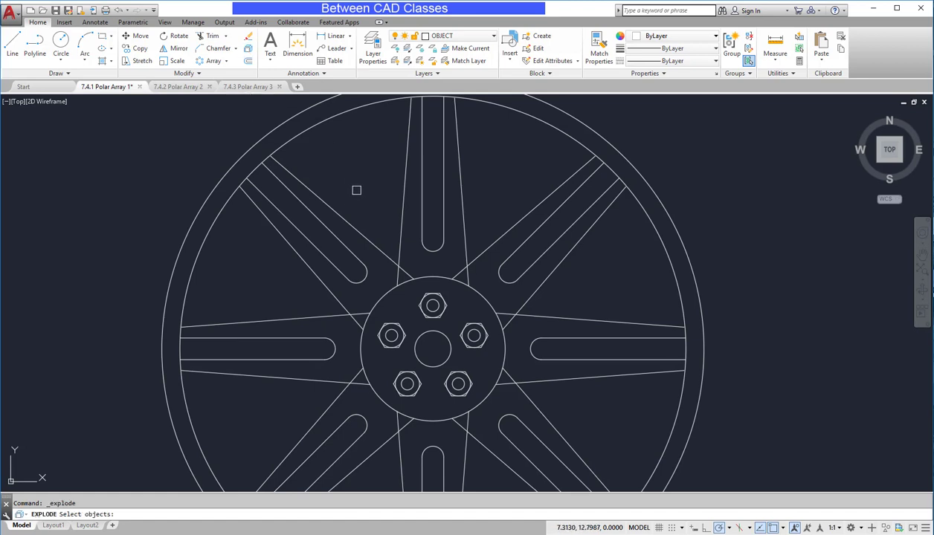
{"action": "left_click", "coordinate": [352, 224]}
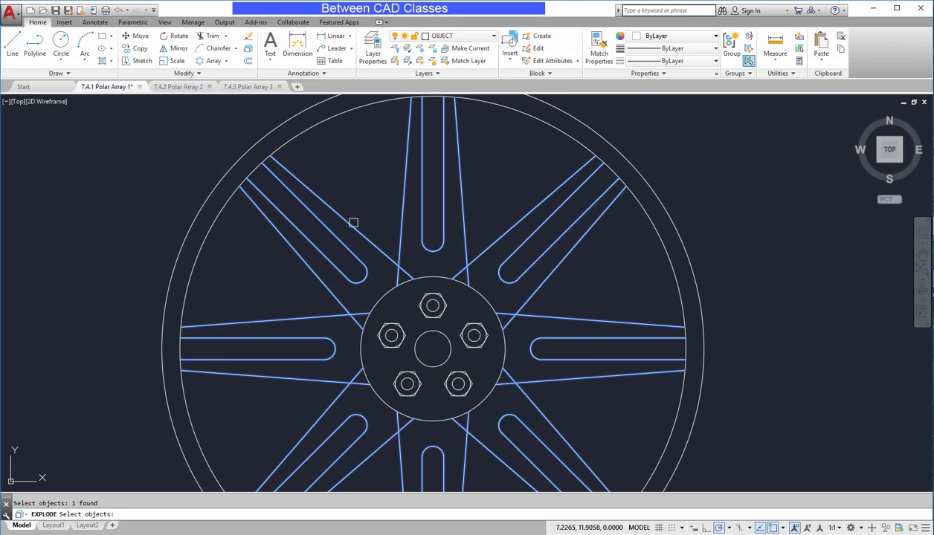
{"action": "key", "text": "Return"}
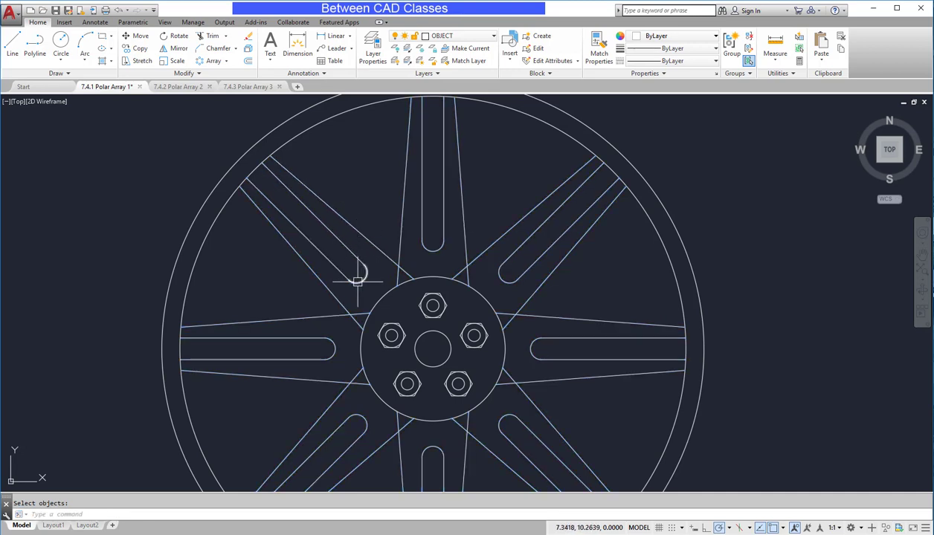
- Trim the two stray spoke pieces beside the hub, then switch to the Polar Array 2 drawing
{"action": "left_click", "coordinate": [213, 36]}
{"action": "key", "text": "Return"}
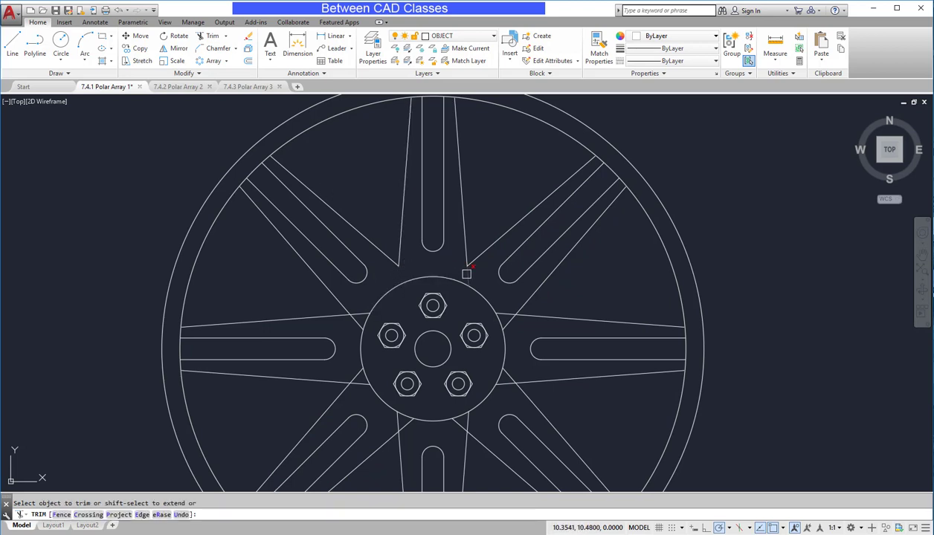
{"action": "left_click", "coordinate": [507, 318]}
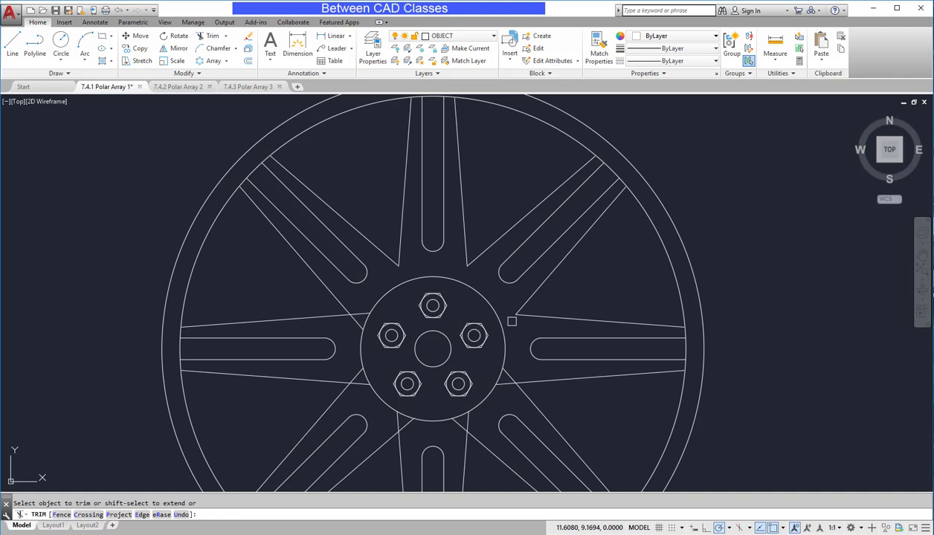
{"action": "left_click", "coordinate": [498, 376]}
{"action": "key", "text": "Escape"}
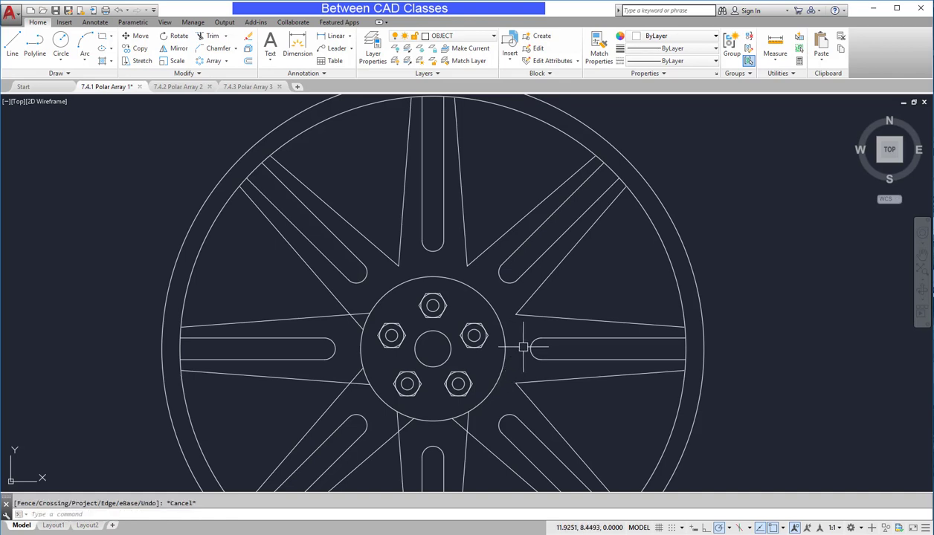
{"action": "left_click", "coordinate": [175, 86]}
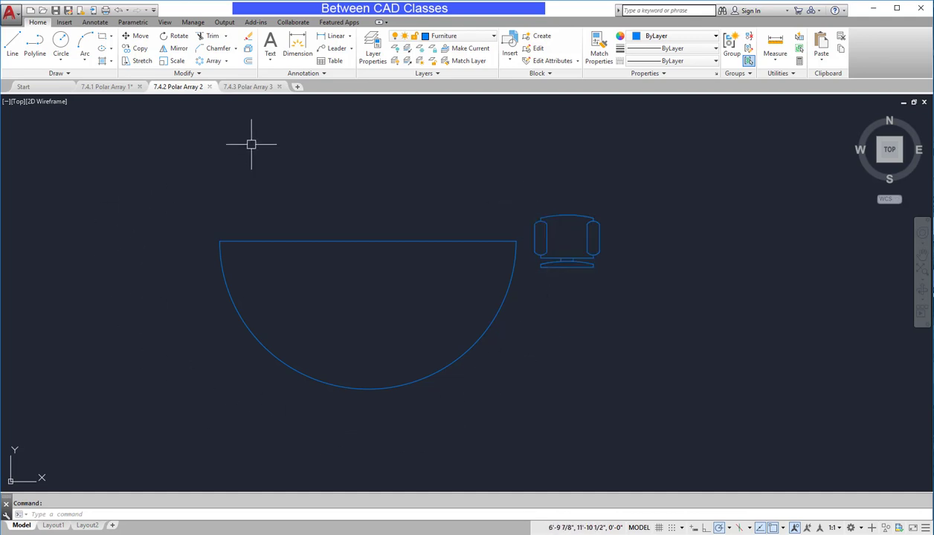
- Start a polar array of the chair centred on the table edge's midpoint
{"action": "left_click", "coordinate": [212, 60]}
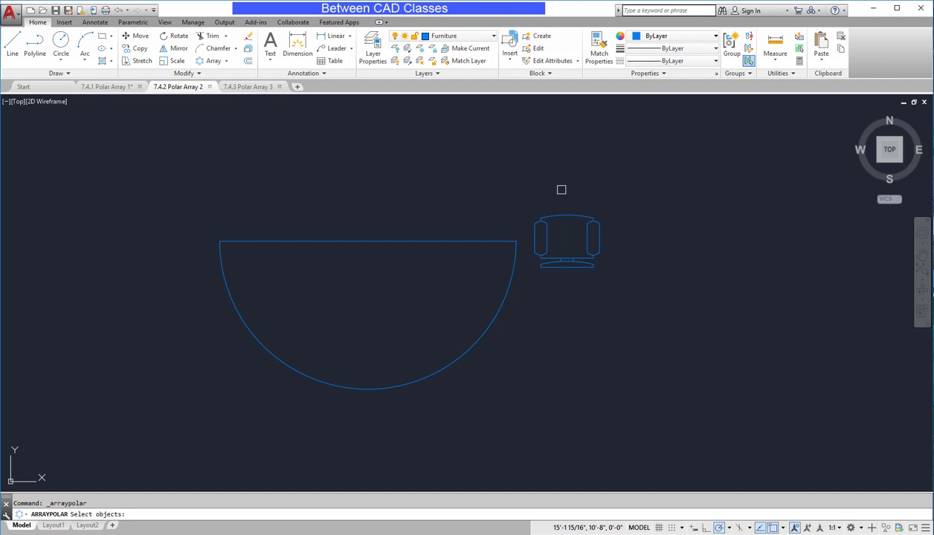
{"action": "left_click", "coordinate": [566, 215]}
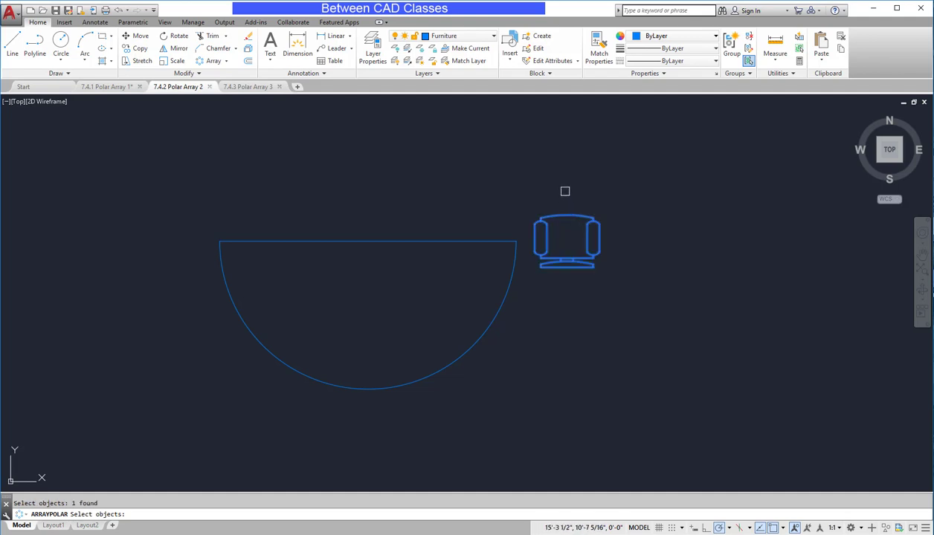
{"action": "key", "text": "Return"}
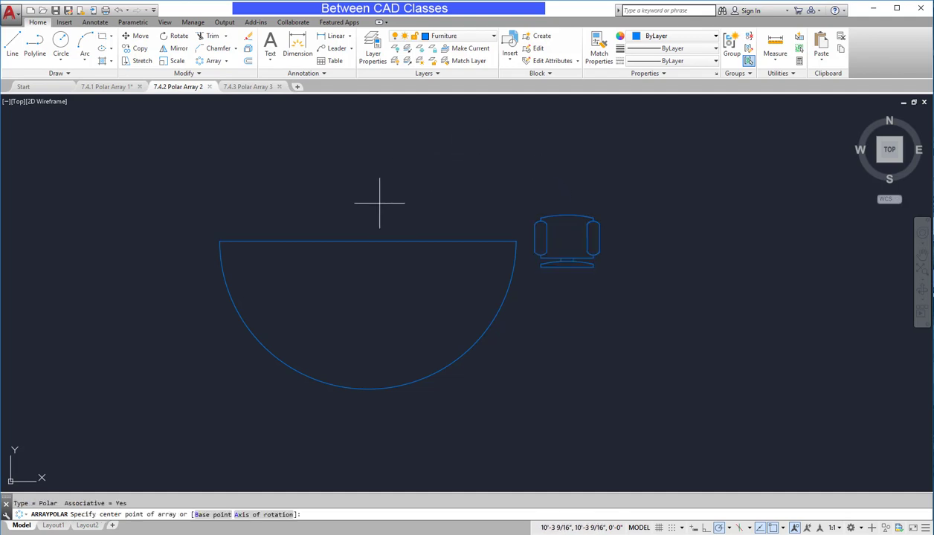
{"action": "left_click", "coordinate": [367, 241]}
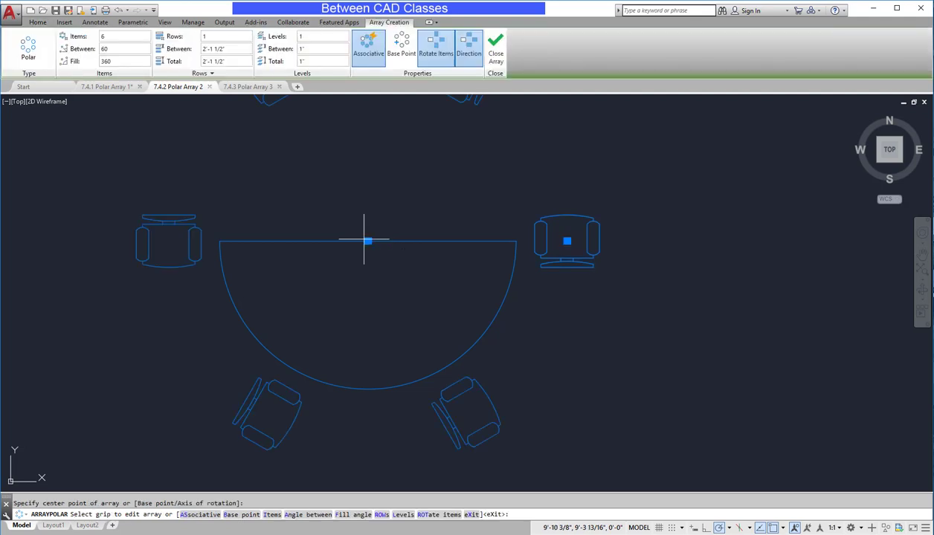
{"action": "scroll", "coordinate": [370, 243], "scroll_direction": "down", "scroll_amount": 2}
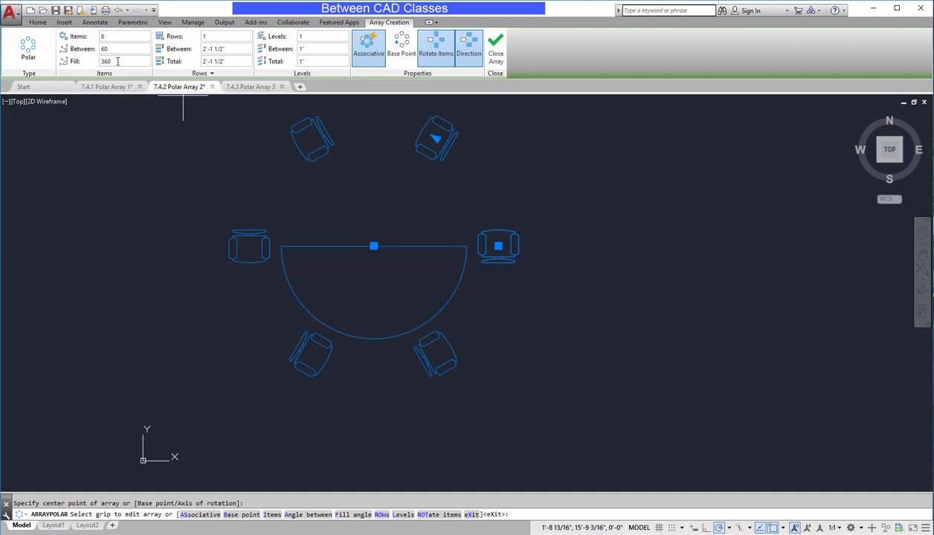
- Set a 180° fill angle, flip the direction, and turn off Rotate Items
{"action": "left_click", "coordinate": [107, 63]}
{"action": "double_click", "coordinate": [107, 63]}
{"action": "key", "text": "BackSpace"}
{"action": "type", "text": "180"}
{"action": "key", "text": "Return"}
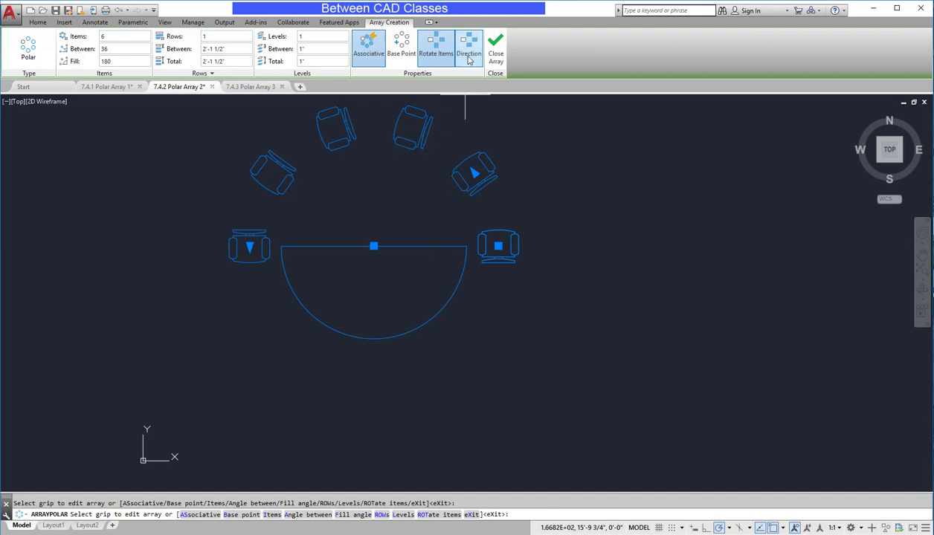
{"action": "left_click", "coordinate": [468, 58]}
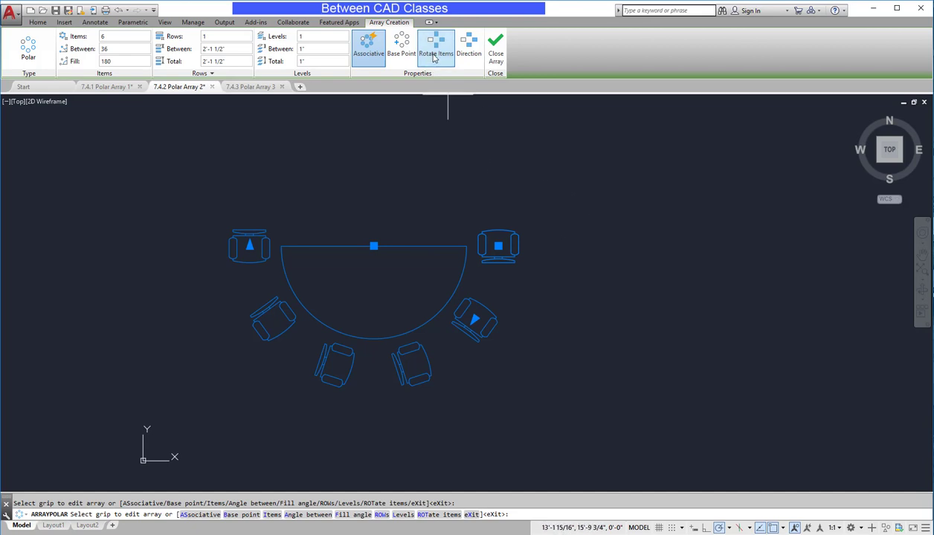
{"action": "left_click", "coordinate": [435, 58]}
- Finish the chair array, then polar-array the star part's small circle around its centre
{"action": "key", "text": "Escape"}
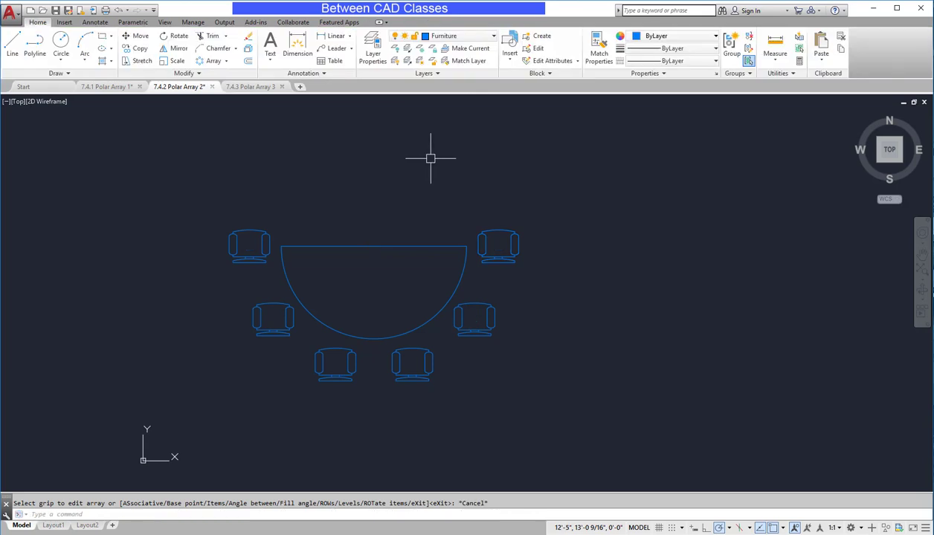
{"action": "left_click", "coordinate": [257, 87]}
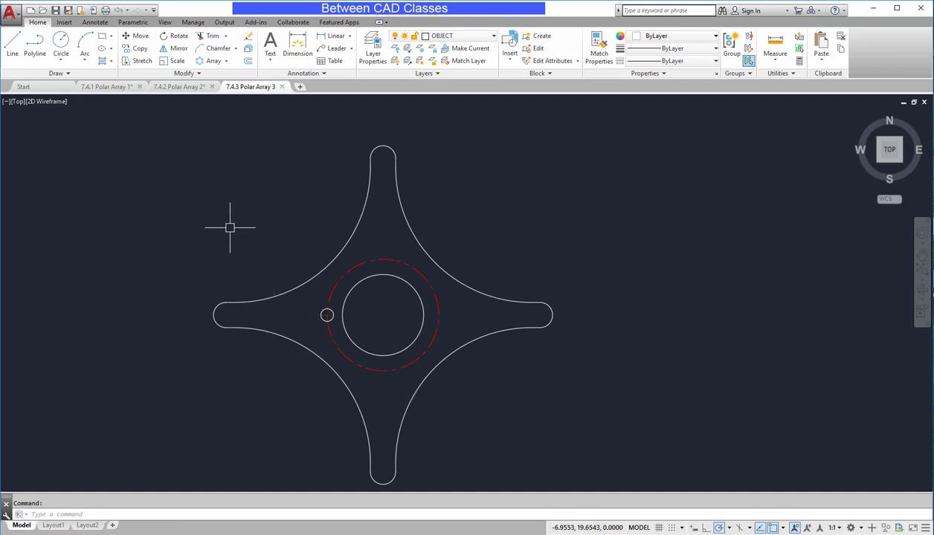
{"action": "left_click", "coordinate": [210, 60]}
{"action": "left_click", "coordinate": [321, 314]}
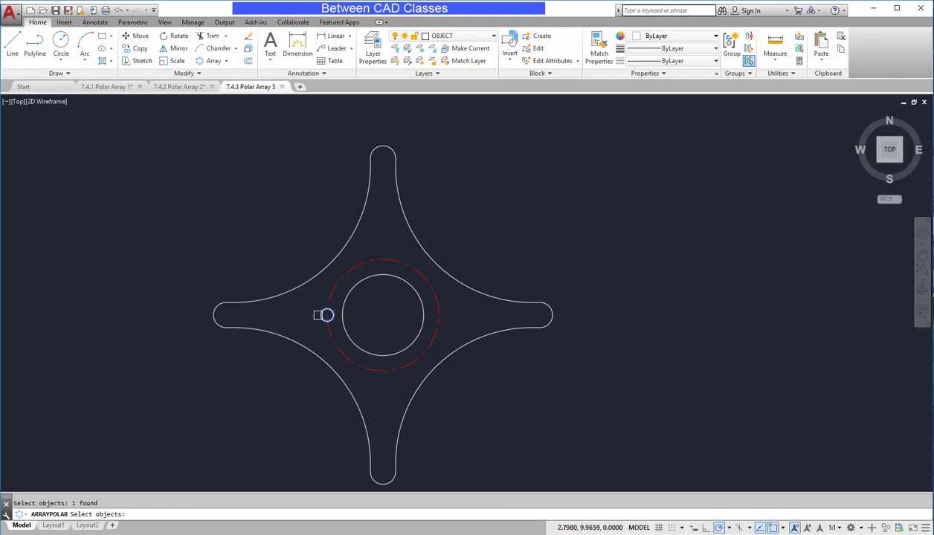
{"action": "key", "text": "Return"}
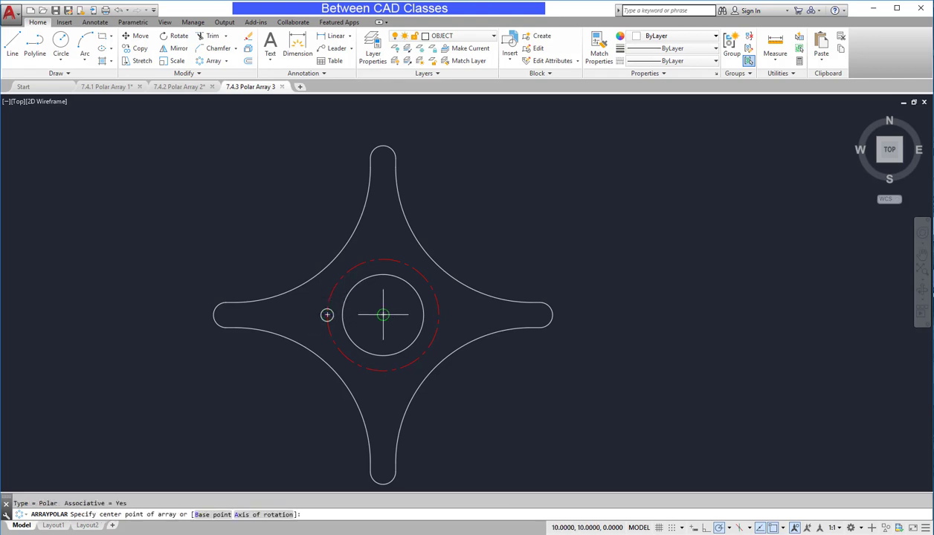
{"action": "left_click", "coordinate": [383, 314]}
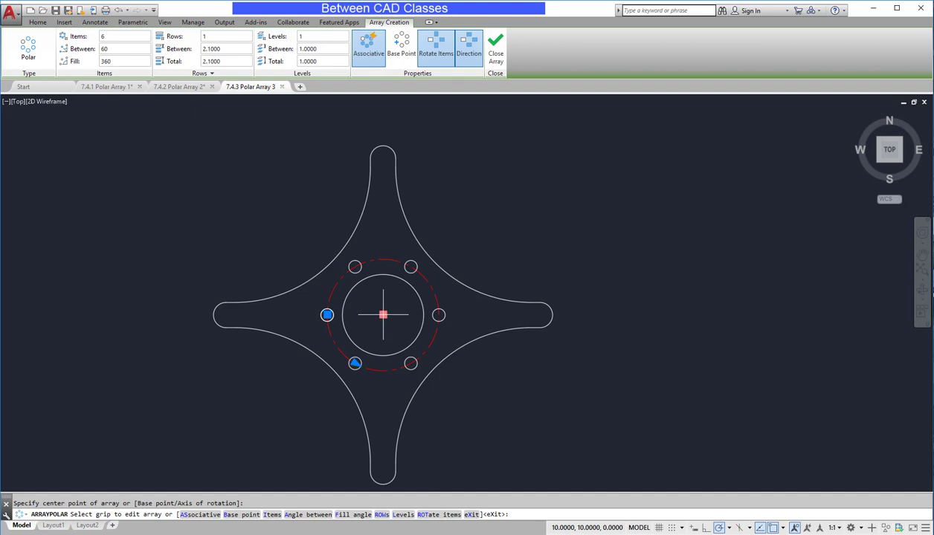
- Set the hole array to 4 items and 4 rows spaced 3.375 apart
{"action": "left_click", "coordinate": [101, 37]}
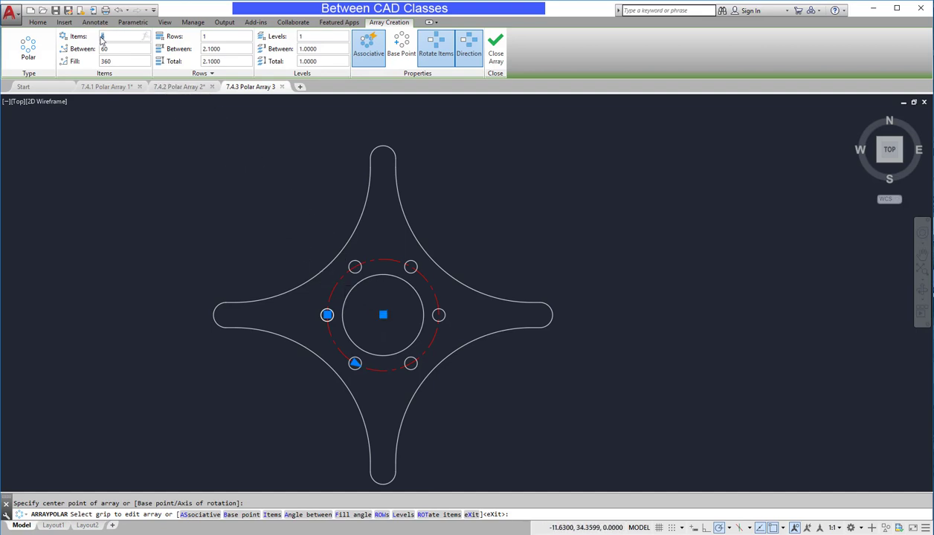
{"action": "type", "text": "4"}
{"action": "key", "text": "Return"}
{"action": "type", "text": "4"}
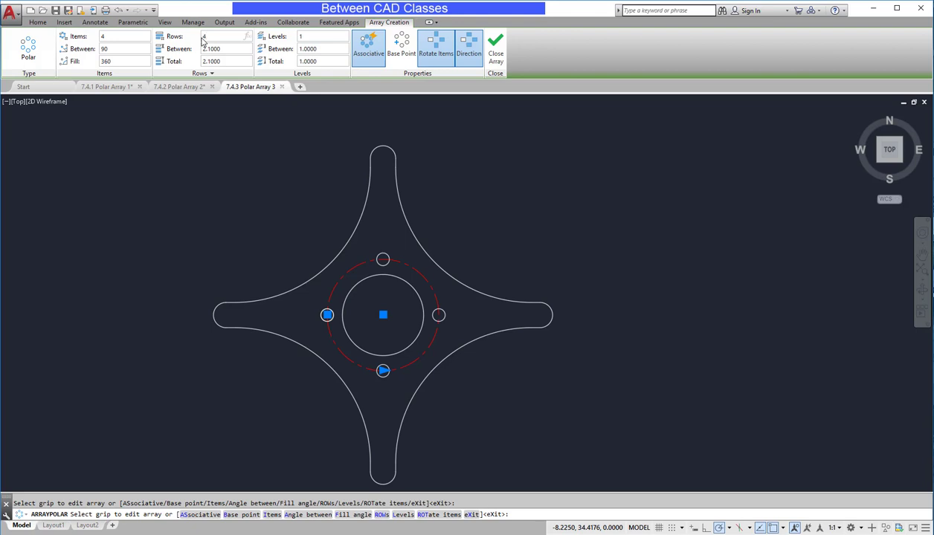
{"action": "left_click", "coordinate": [201, 49]}
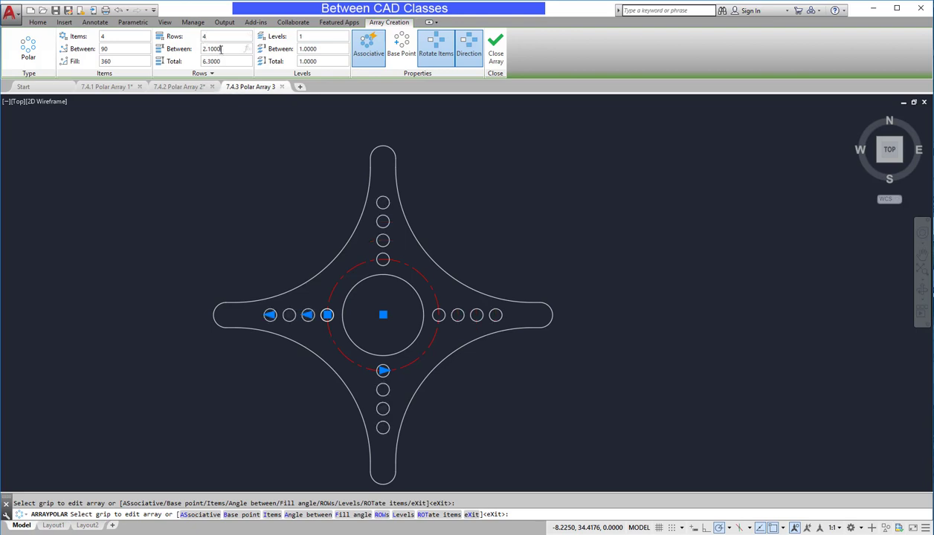
{"action": "type", "text": "3.375"}
{"action": "key", "text": "Return"}
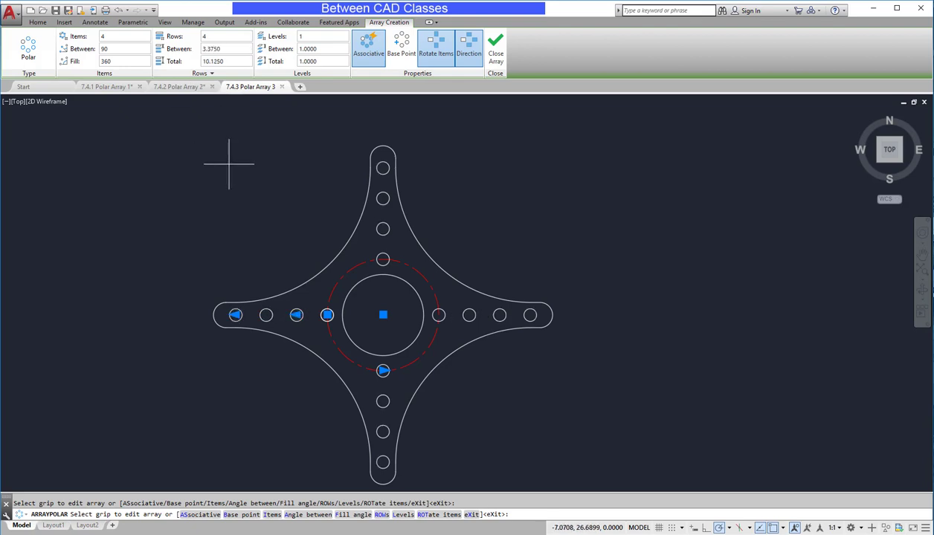
{"action": "key", "text": "Escape"}
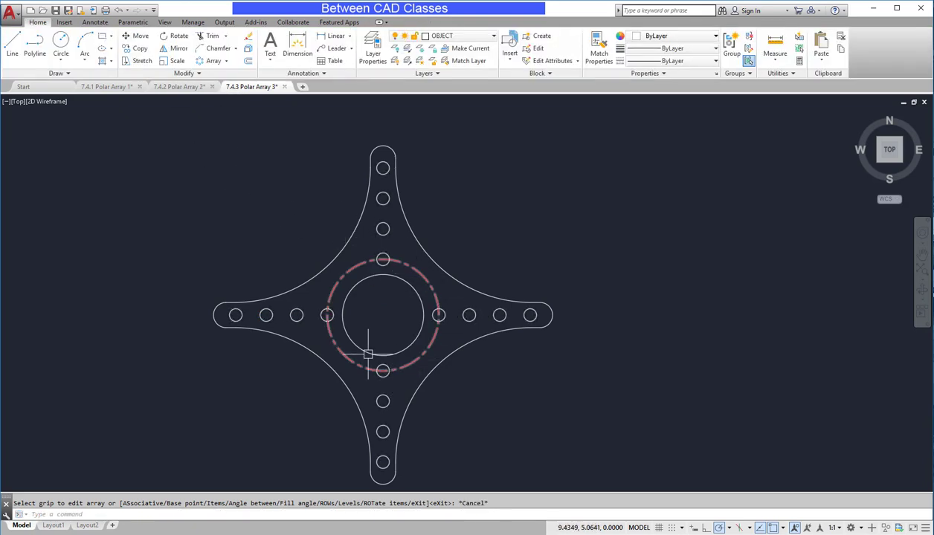